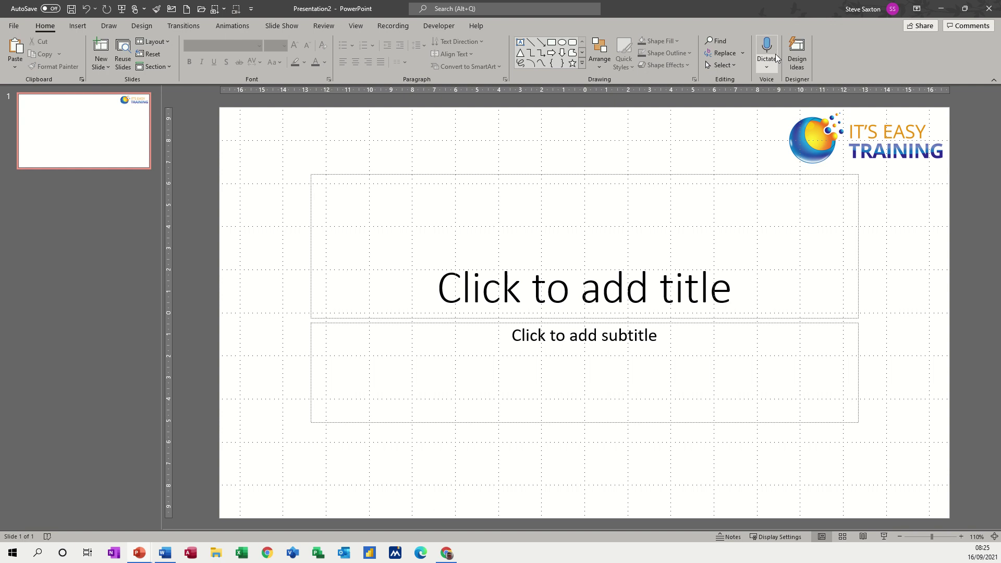
Browse the Dictate language list and dismiss it, leaving English (United Kingdom) selected.
{"action": "left_click", "coordinate": [768, 68]}
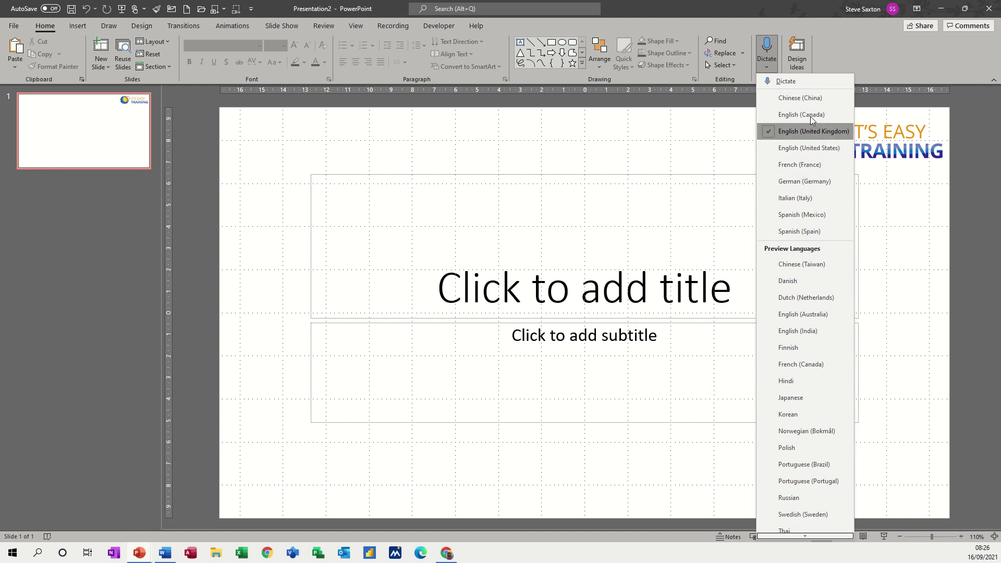
{"action": "scroll", "coordinate": [816, 331], "scroll_direction": "down", "scroll_amount": 1}
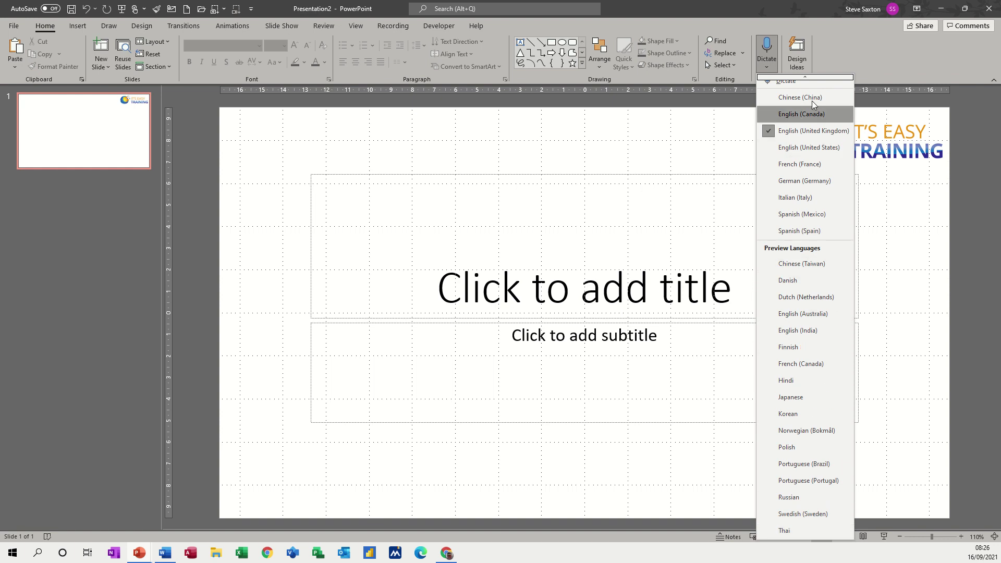
{"action": "key", "text": "Escape"}
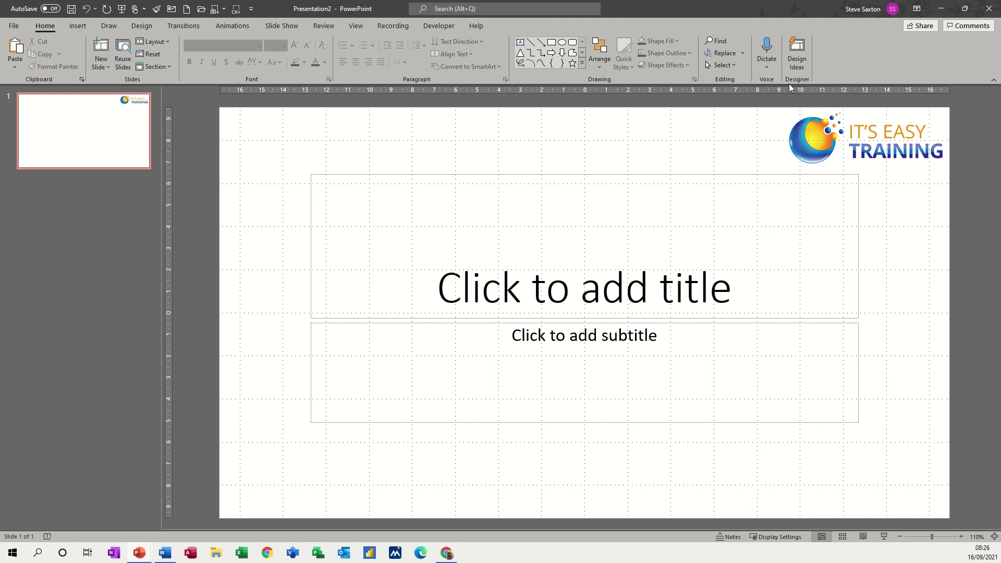
{"action": "left_click", "coordinate": [767, 51]}
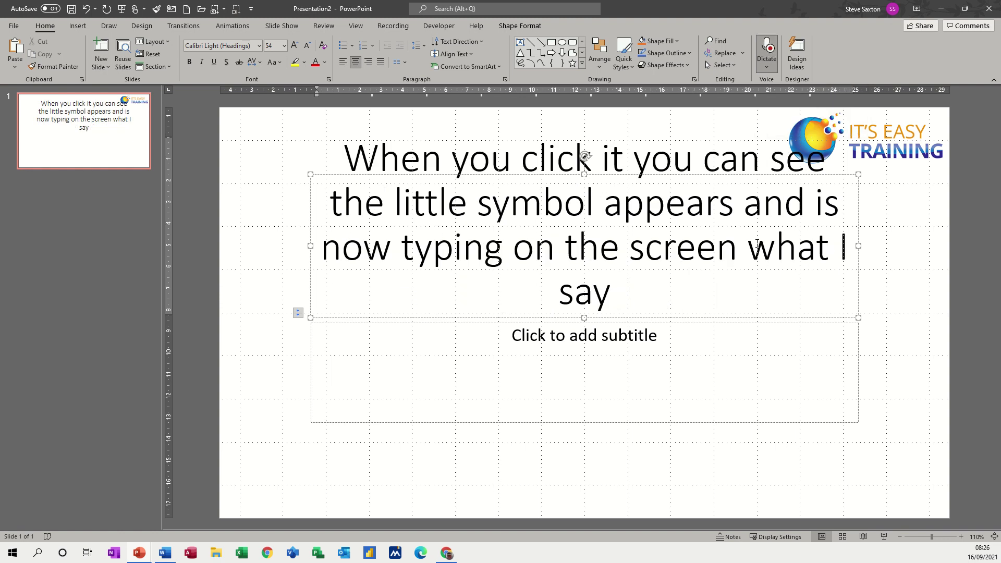
{"action": "left_click", "coordinate": [766, 51]}
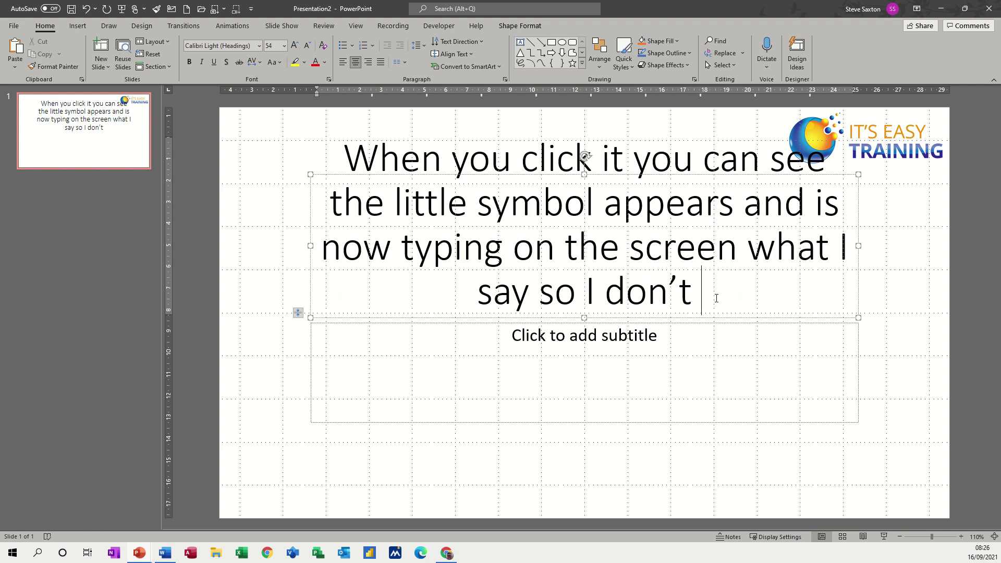
{"action": "left_click_drag", "start_coordinate": [716, 298], "coordinate": [365, 172]}
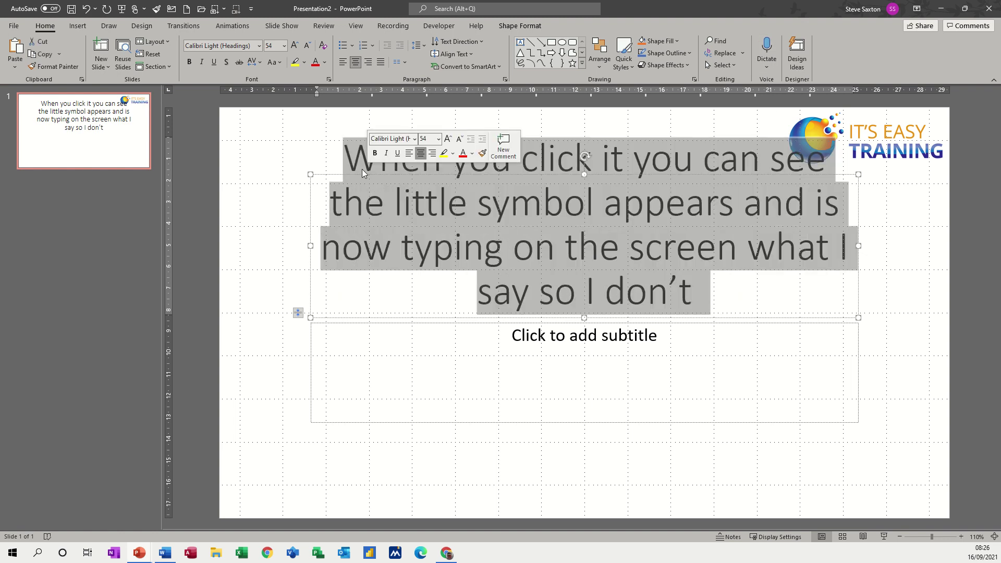
{"action": "key", "text": "BackSpace"}
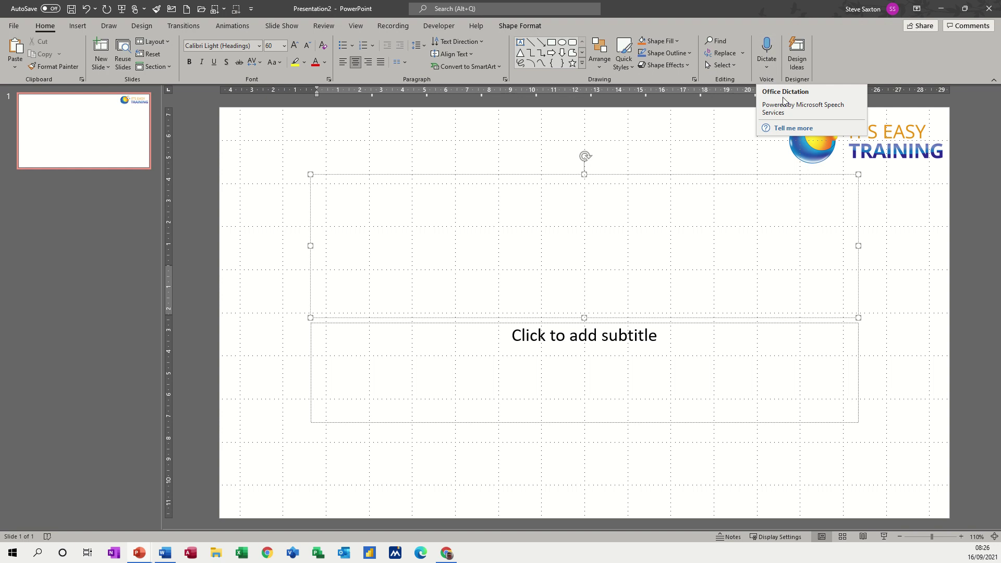
Open the 'Dictate your presentations and slide notes in PowerPoint' help article at its Punctuation table.
{"action": "left_click", "coordinate": [768, 49]}
{"action": "key", "text": "F1"}
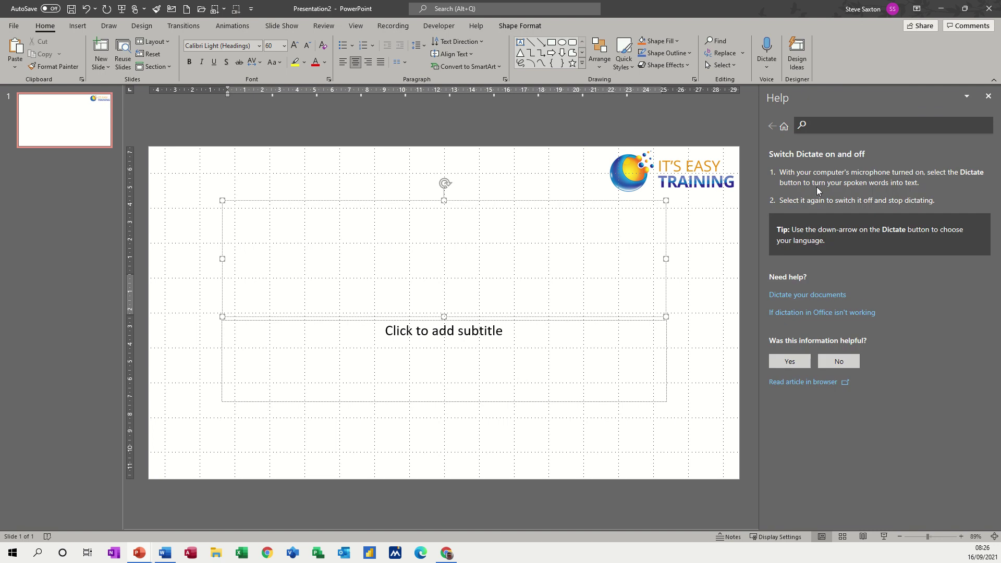
{"action": "left_click", "coordinate": [820, 301]}
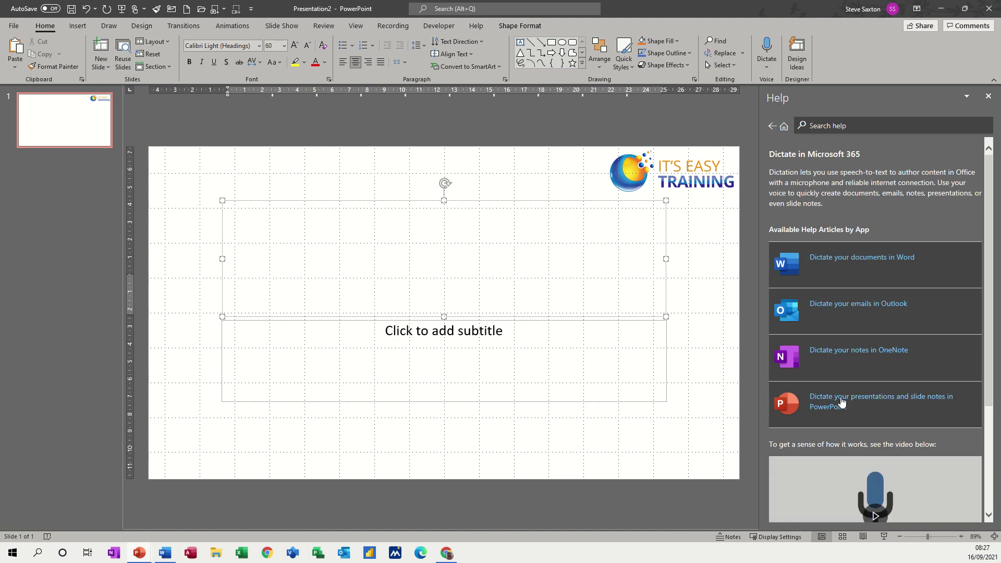
{"action": "left_click", "coordinate": [841, 401]}
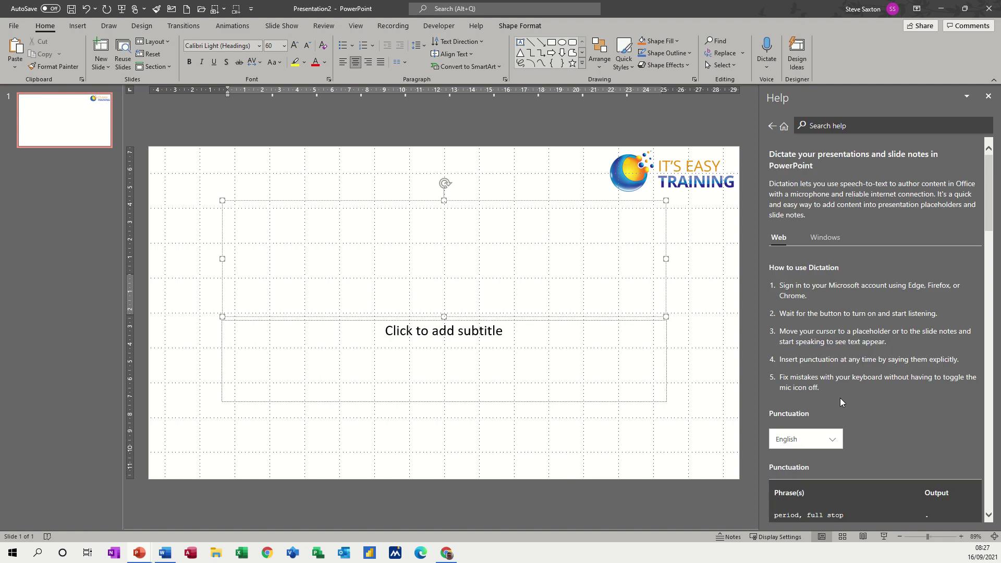
{"action": "scroll", "coordinate": [846, 302], "scroll_direction": "down", "scroll_amount": 3}
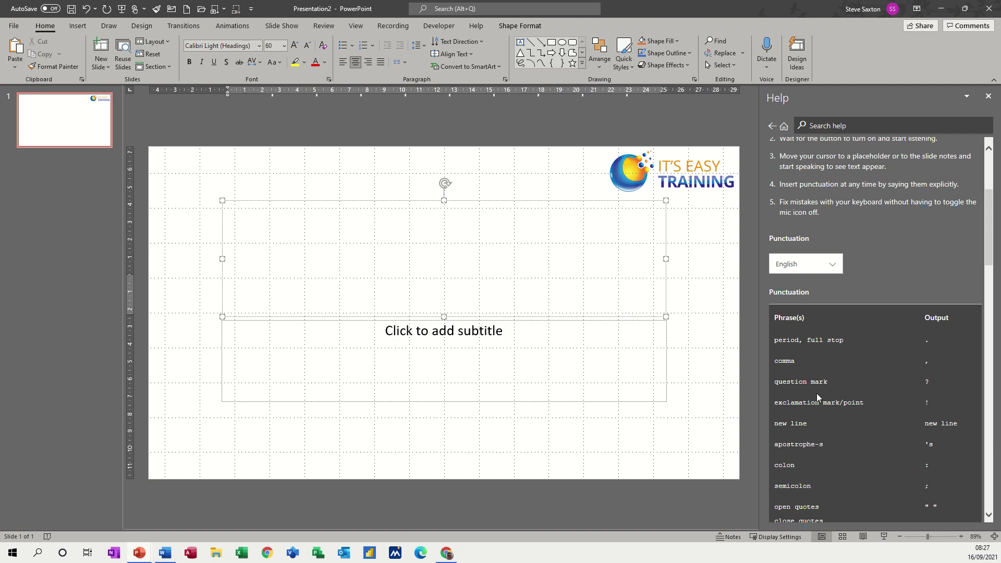
{"action": "scroll", "coordinate": [822, 364], "scroll_direction": "down", "scroll_amount": 2}
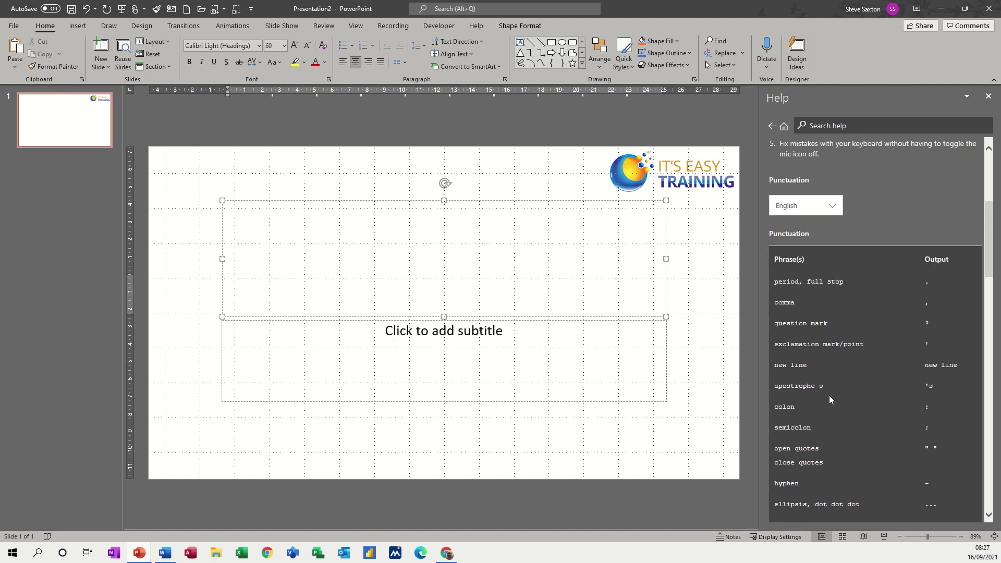
{"action": "scroll", "coordinate": [802, 437], "scroll_direction": "down", "scroll_amount": 2}
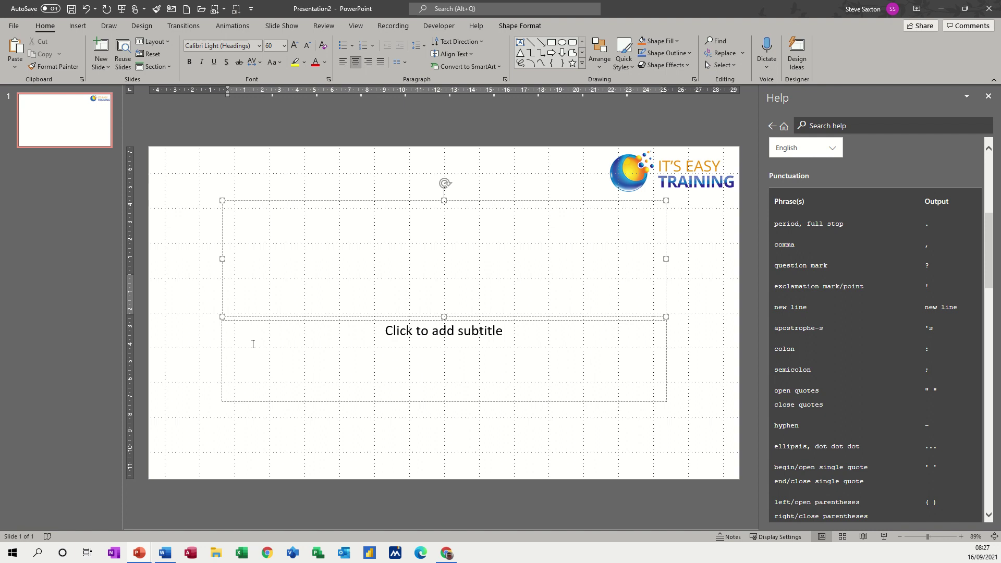
Insert Title and Content slides 2 and 3 after slide 1, ending in slide 3's body placeholder.
{"action": "left_click", "coordinate": [77, 129]}
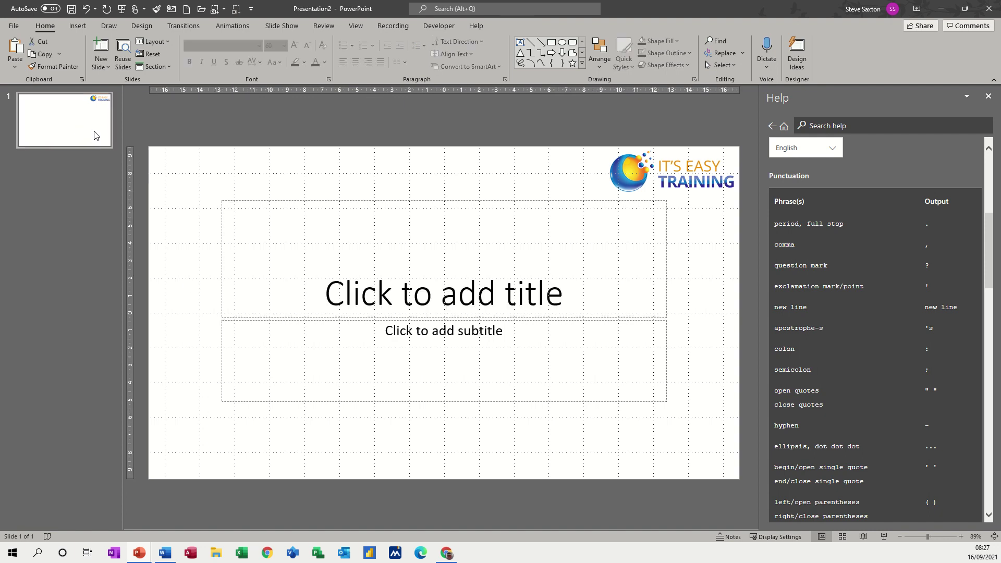
{"action": "key", "text": "Return"}
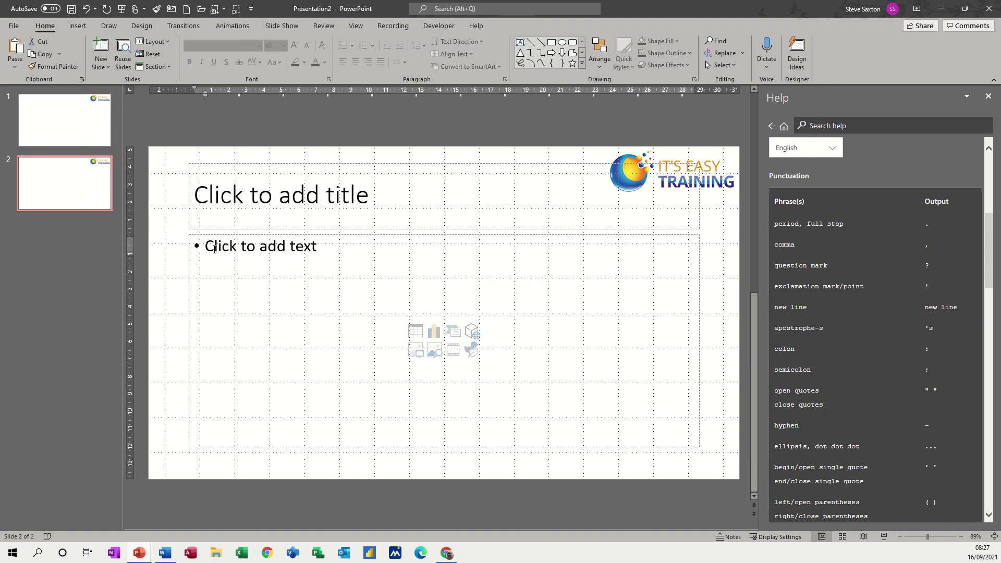
{"action": "left_click", "coordinate": [302, 258]}
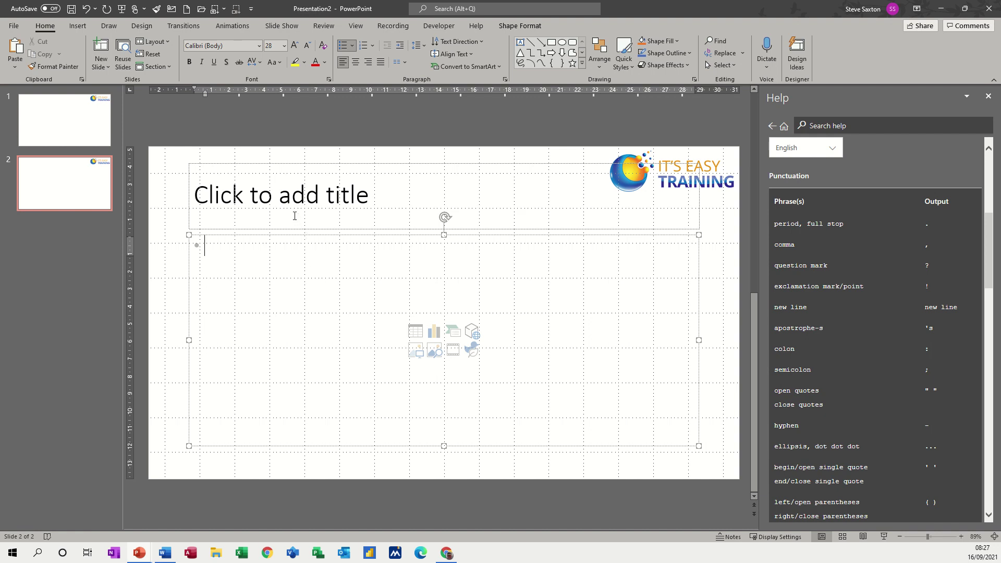
{"action": "left_click", "coordinate": [389, 210]}
{"action": "key", "text": "ctrl+Return"}
{"action": "key", "text": "ctrl+Return"}
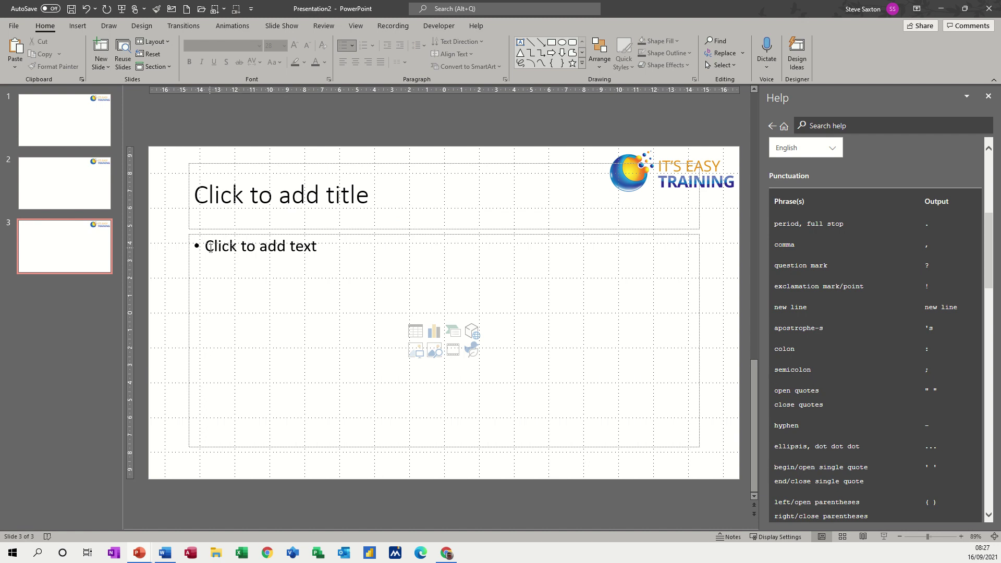
{"action": "left_click", "coordinate": [409, 280]}
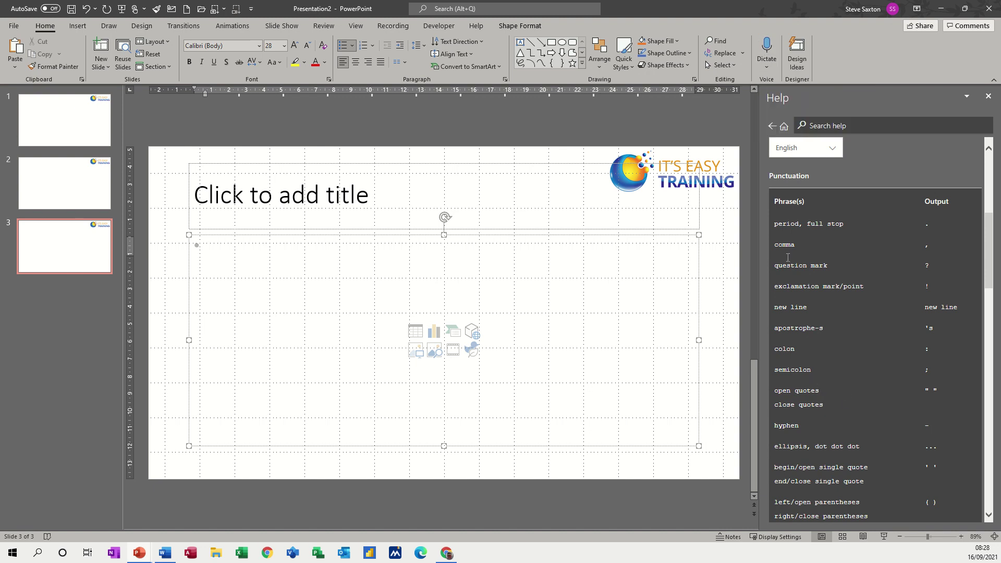
Dictate bullet points into slide 3, then add a blank fourth Title and Content slide.
{"action": "left_click", "coordinate": [767, 50]}
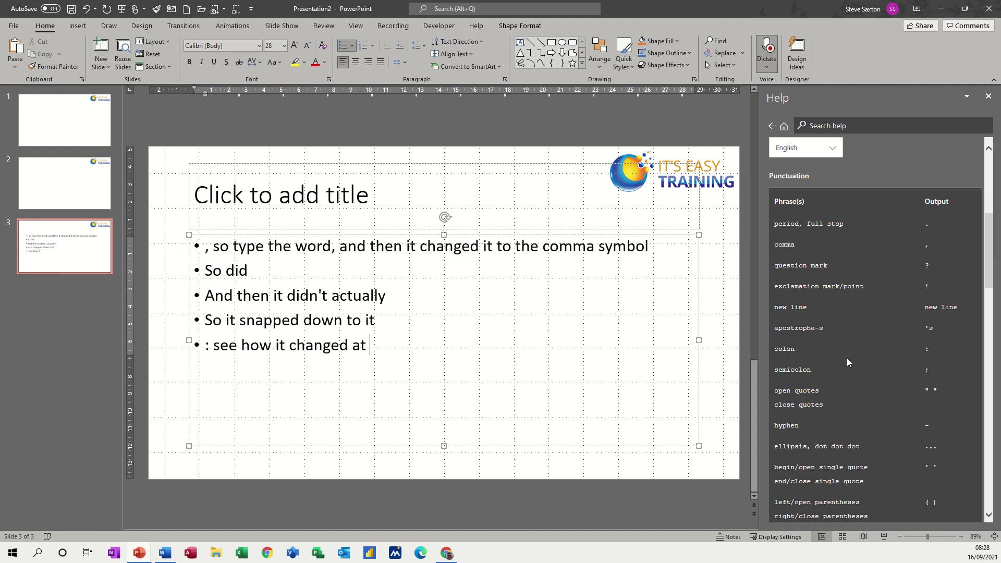
{"action": "scroll", "coordinate": [843, 358], "scroll_direction": "down", "scroll_amount": 8}
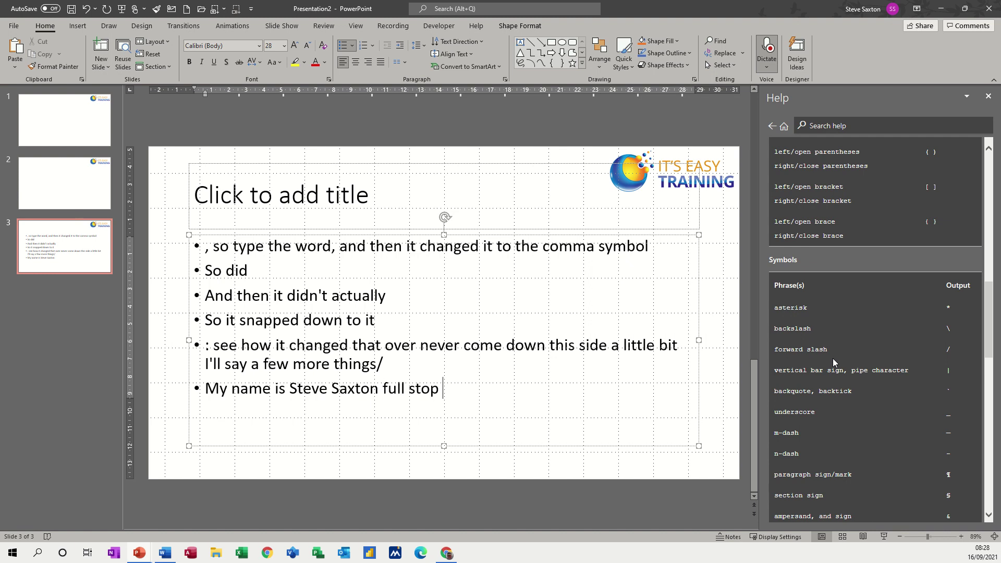
{"action": "key", "text": "ctrl+m"}
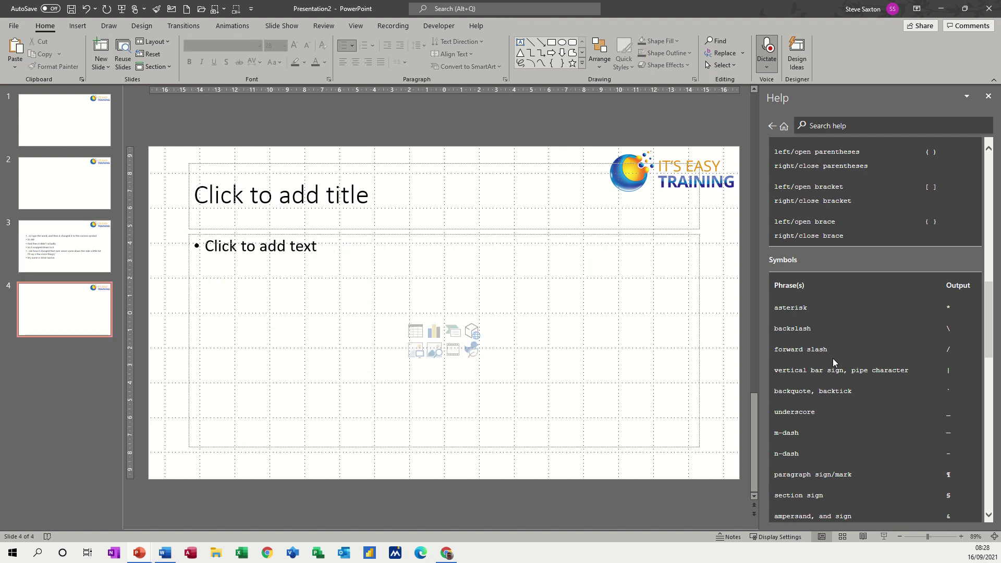
Dictate slide 4's title 'No this is the title' and two bullets using dashes, %, +, $, # and £.
{"action": "left_click", "coordinate": [384, 192]}
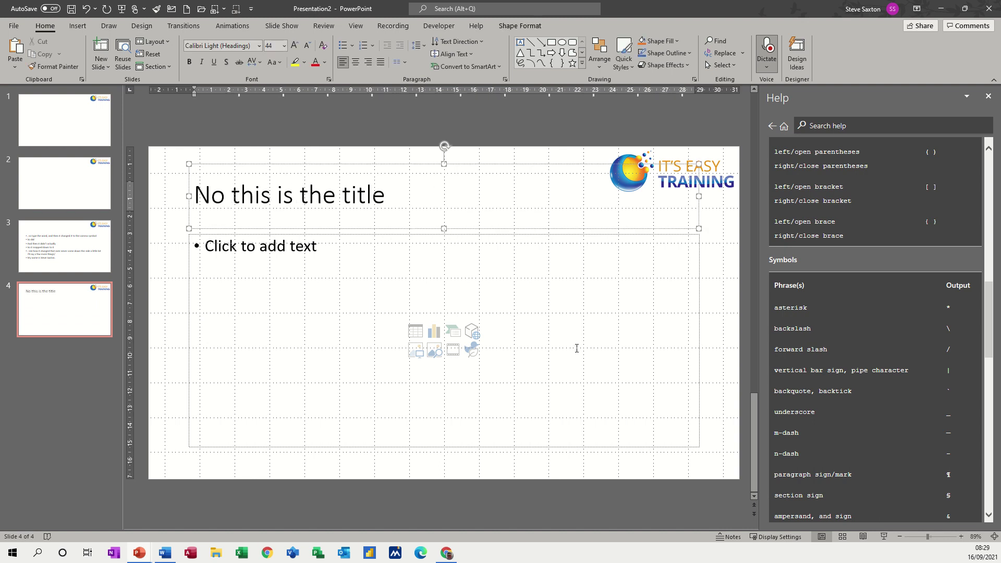
{"action": "key", "text": "ctrl+Return"}
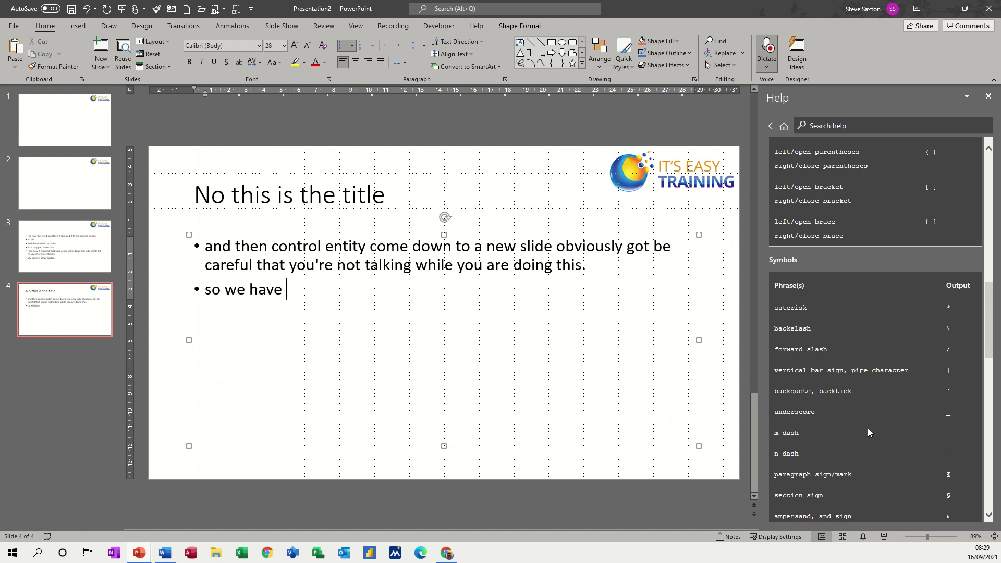
{"action": "scroll", "coordinate": [868, 427], "scroll_direction": "down", "scroll_amount": 2}
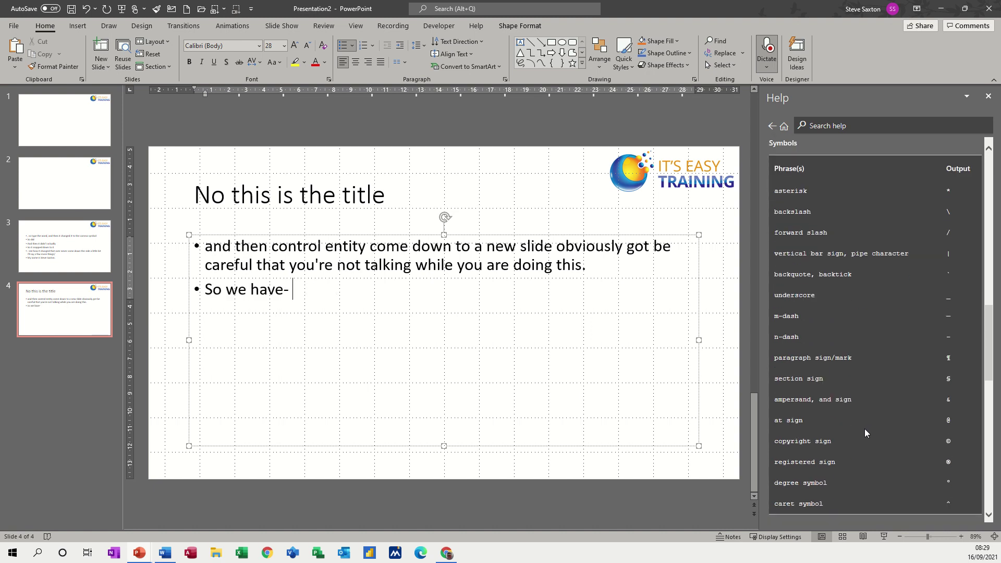
{"action": "scroll", "coordinate": [865, 428], "scroll_direction": "down", "scroll_amount": 3}
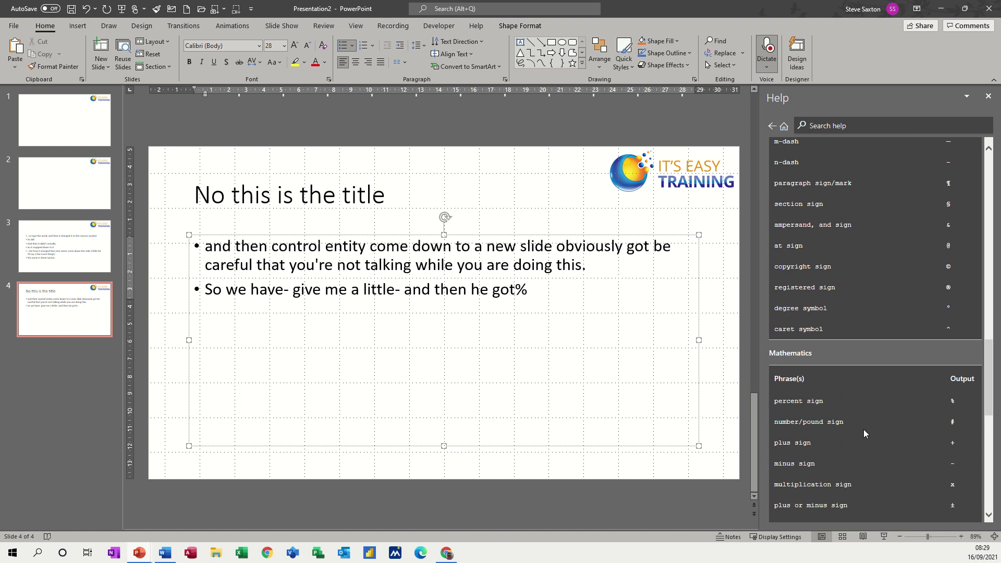
{"action": "scroll", "coordinate": [864, 430], "scroll_direction": "down", "scroll_amount": 1}
{"action": "scroll", "coordinate": [863, 433], "scroll_direction": "down", "scroll_amount": 1}
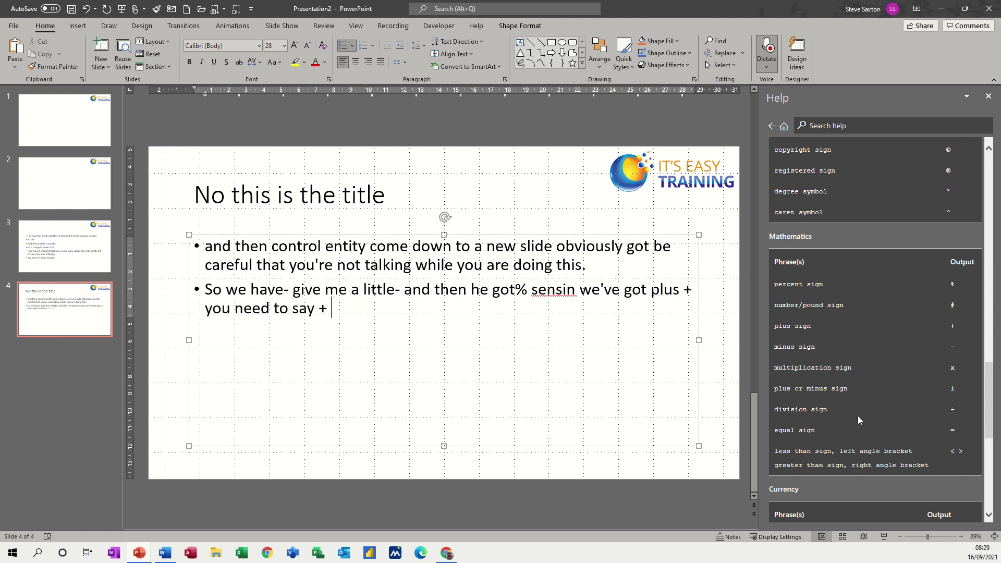
{"action": "scroll", "coordinate": [845, 414], "scroll_direction": "down", "scroll_amount": 2}
{"action": "scroll", "coordinate": [842, 447], "scroll_direction": "down", "scroll_amount": 4}
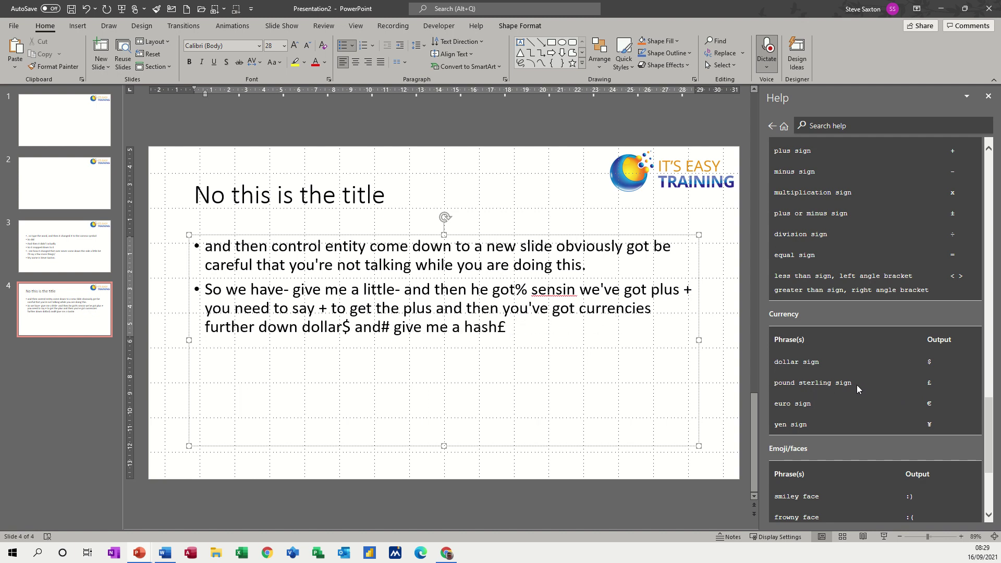
{"action": "scroll", "coordinate": [856, 385], "scroll_direction": "down", "scroll_amount": 3}
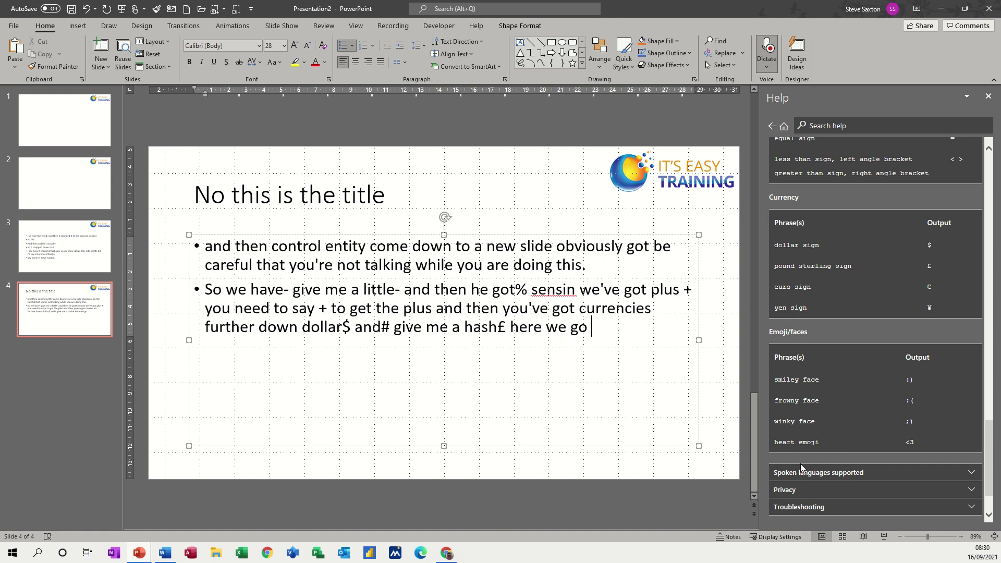
Expand the Notes pane and enter '123 123' as the first line of slide 4's notes.
{"action": "left_click_drag", "start_coordinate": [321, 528], "coordinate": [199, 435]}
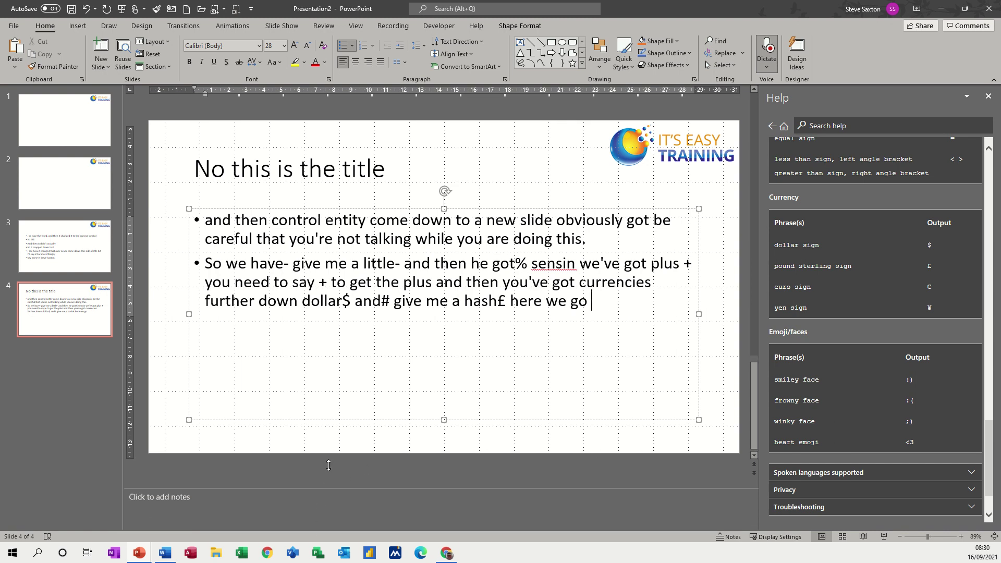
{"action": "left_click", "coordinate": [257, 479]}
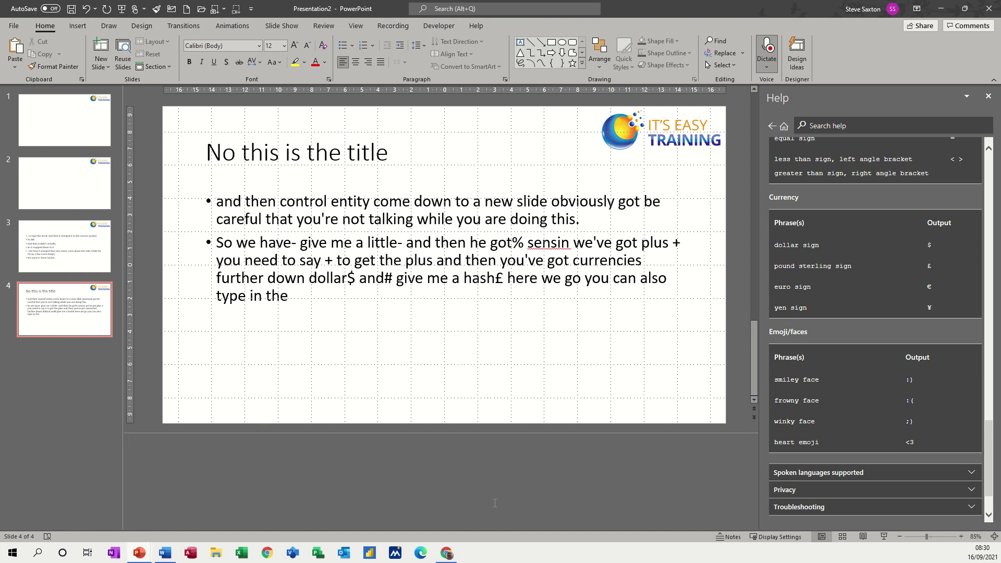
{"action": "type", "text": "123 123"}
{"action": "key", "text": "Return"}
Add the note 'this video is about the battle of Waterloo. Wellington versus Napoleon. 18th of June 1815.'.
{"action": "type", "text": "this video is about the battle of Waterloo. "}
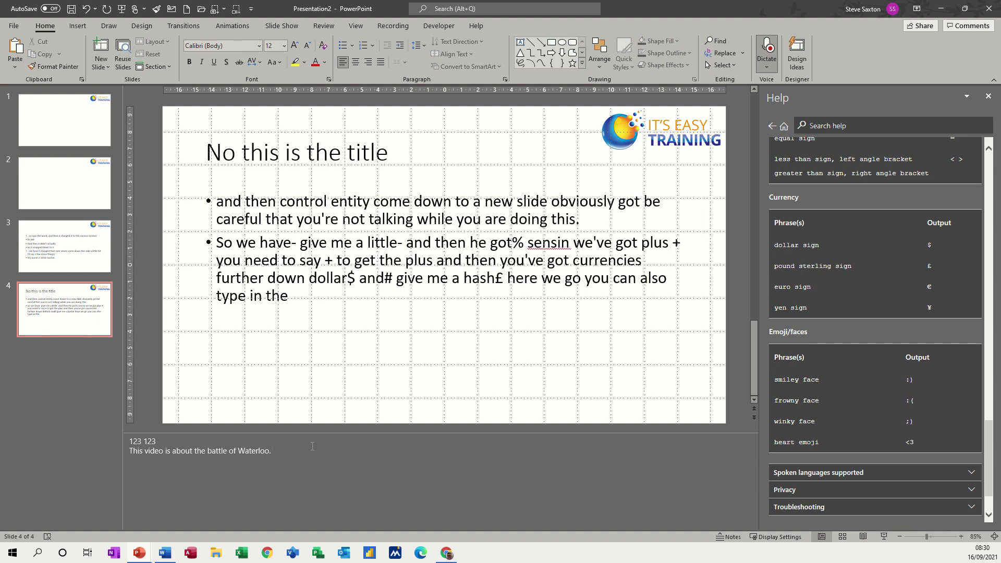
{"action": "type", "text": "Wellington versus Napoleon. 18th of June1815 full"}
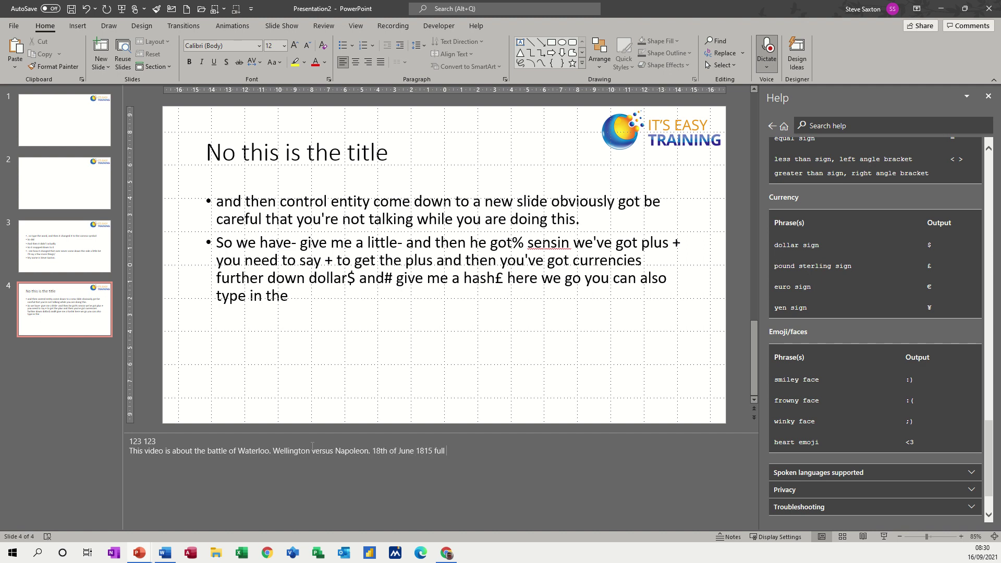
{"action": "key", "text": "BackSpace"}
{"action": "key", "text": "BackSpace"}
{"action": "key", "text": "BackSpace"}
{"action": "key", "text": "BackSpace"}
{"action": "key", "text": "BackSpace"}
{"action": "key", "text": "BackSpace"}
{"action": "type", "text": "."}
Turn off dictation and review slides 1–3 before returning to slide 4.
{"action": "left_click", "coordinate": [774, 49]}
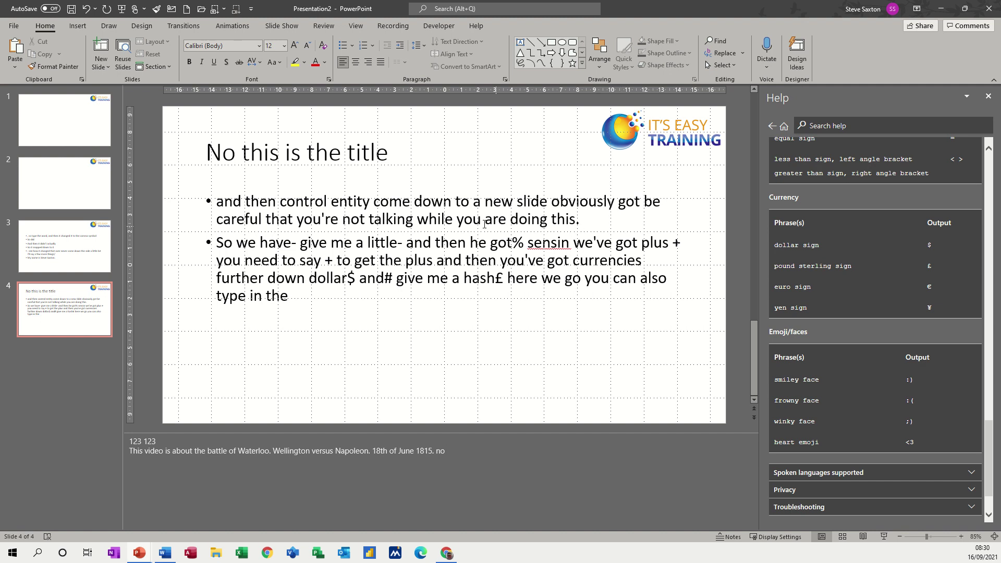
{"action": "left_click", "coordinate": [68, 245]}
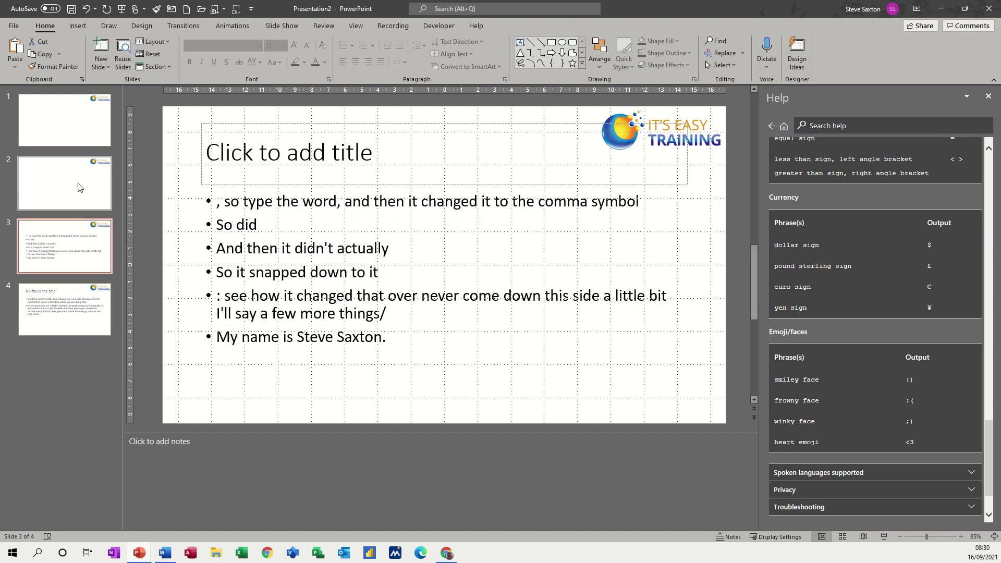
{"action": "left_click", "coordinate": [74, 169]}
{"action": "left_click", "coordinate": [62, 125]}
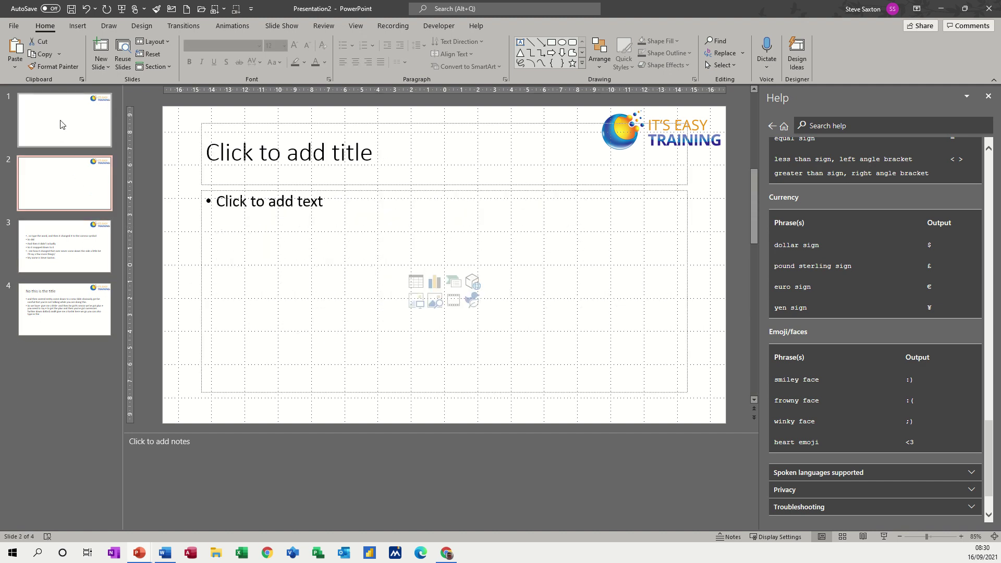
{"action": "left_click", "coordinate": [68, 183]}
{"action": "left_click", "coordinate": [65, 245]}
{"action": "left_click", "coordinate": [61, 295]}
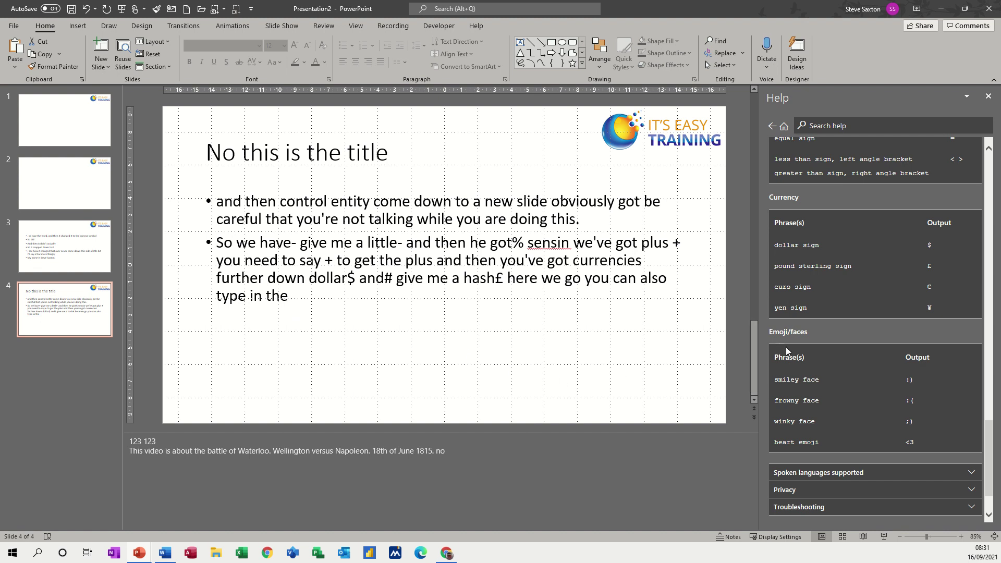
Scroll through the dictation Help pane and then close it.
{"action": "scroll", "coordinate": [789, 352], "scroll_direction": "down", "scroll_amount": 2}
{"action": "scroll", "coordinate": [813, 372], "scroll_direction": "up", "scroll_amount": 10}
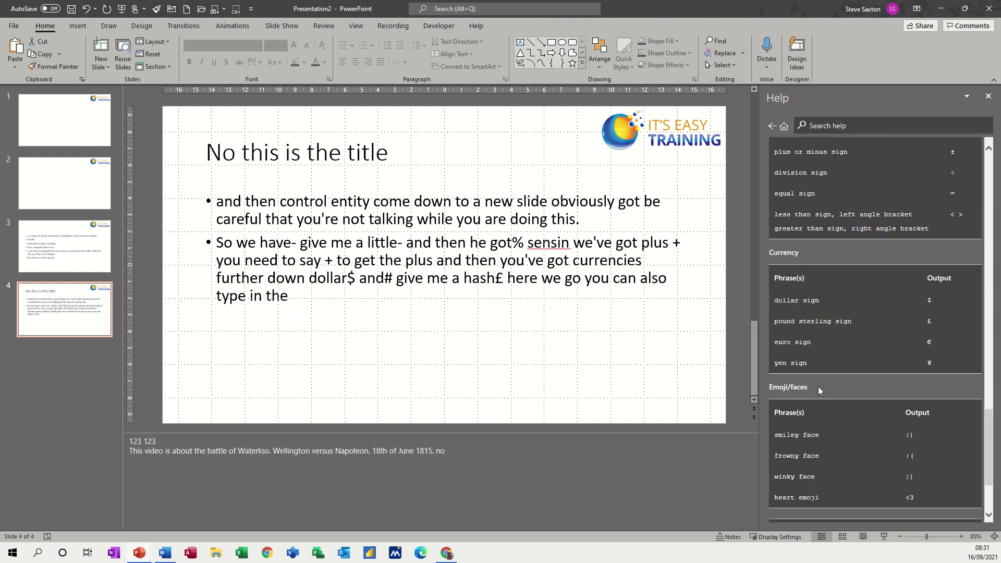
{"action": "scroll", "coordinate": [824, 378], "scroll_direction": "up", "scroll_amount": 10}
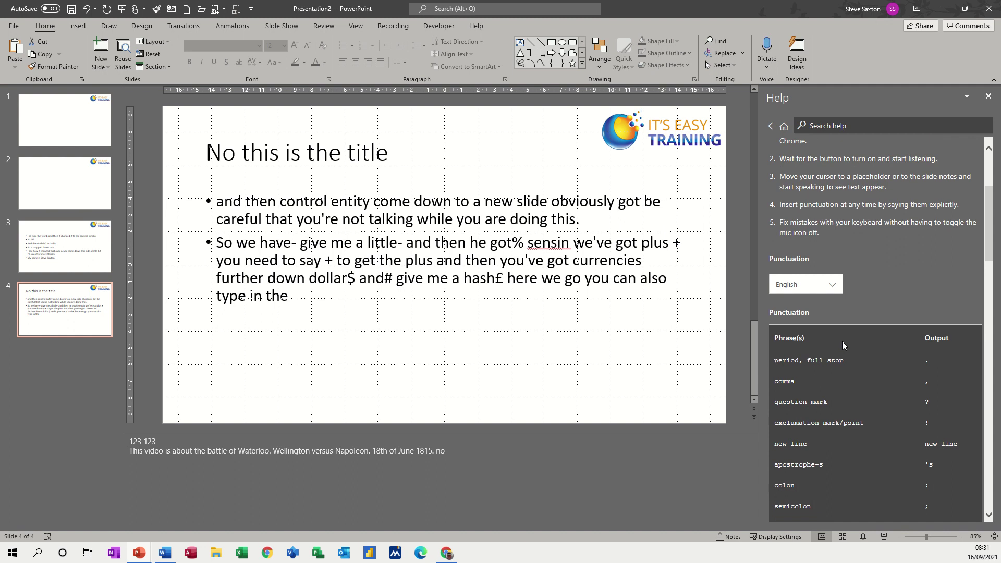
{"action": "scroll", "coordinate": [837, 344], "scroll_direction": "down", "scroll_amount": 10}
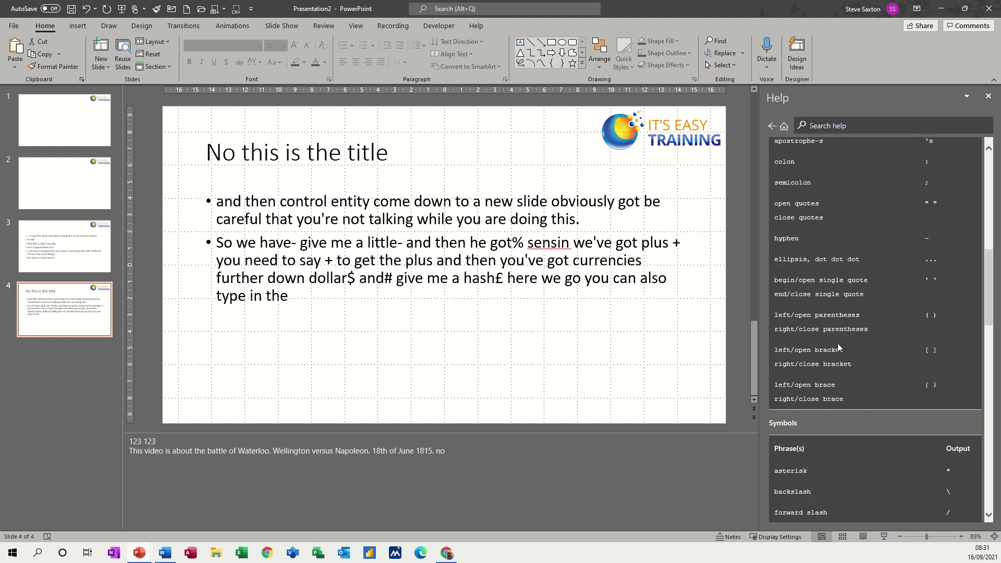
{"action": "scroll", "coordinate": [834, 344], "scroll_direction": "down", "scroll_amount": 1}
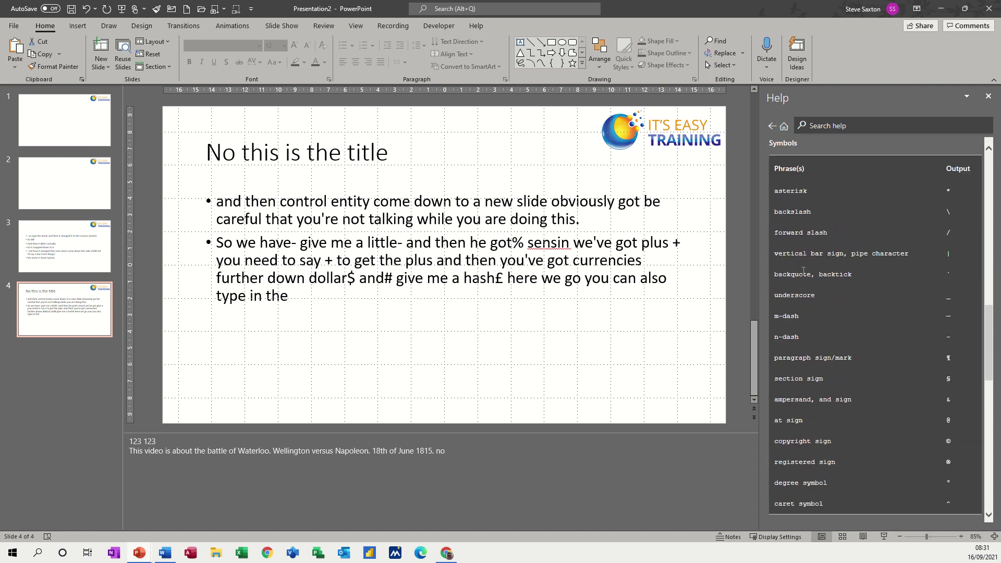
{"action": "left_click", "coordinate": [988, 96]}
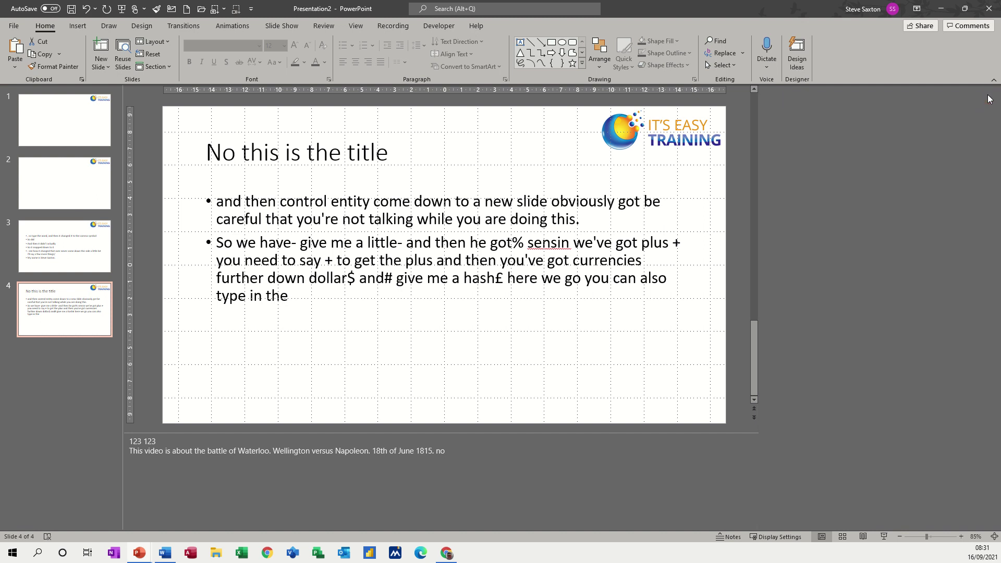